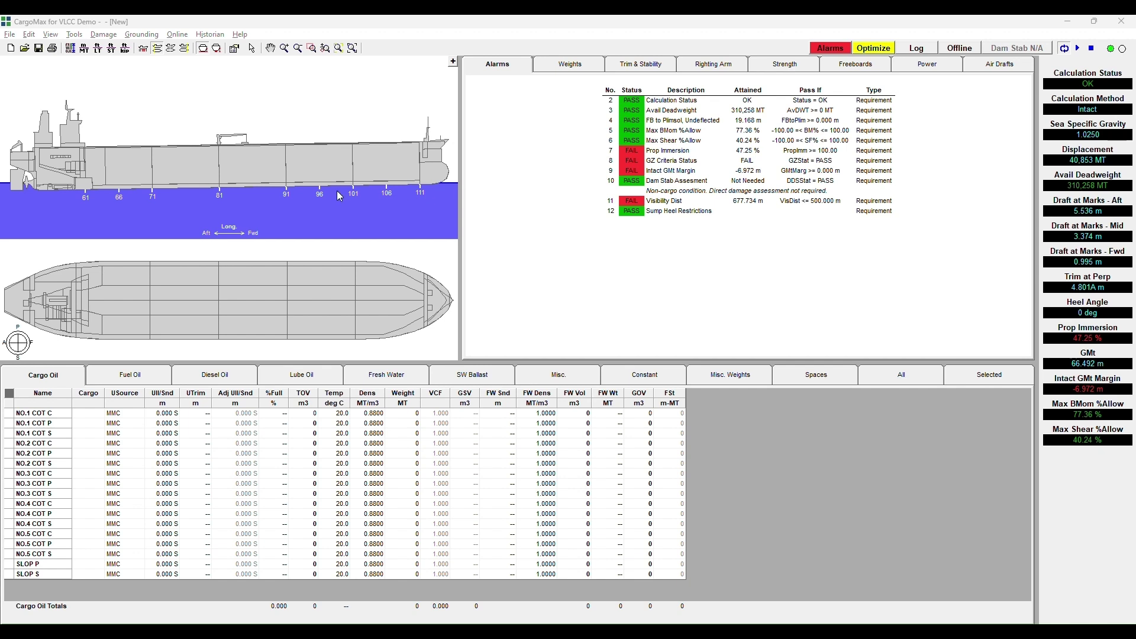
Create a new loading condition for the VLCC Demo vessel.
mouse_move(66, 84)
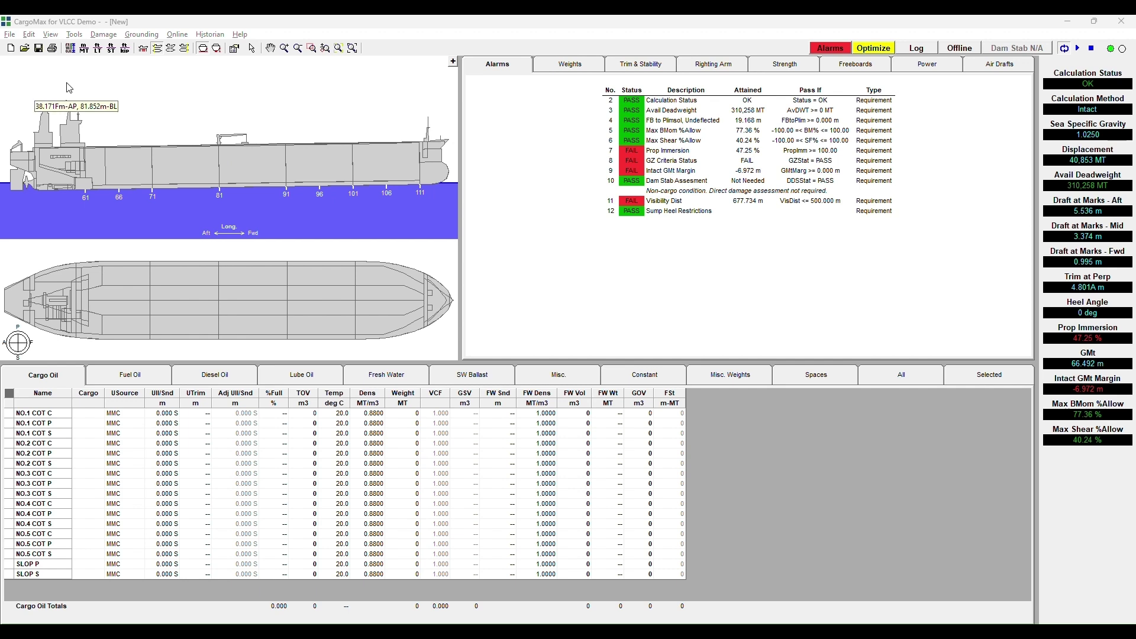
click(10, 35)
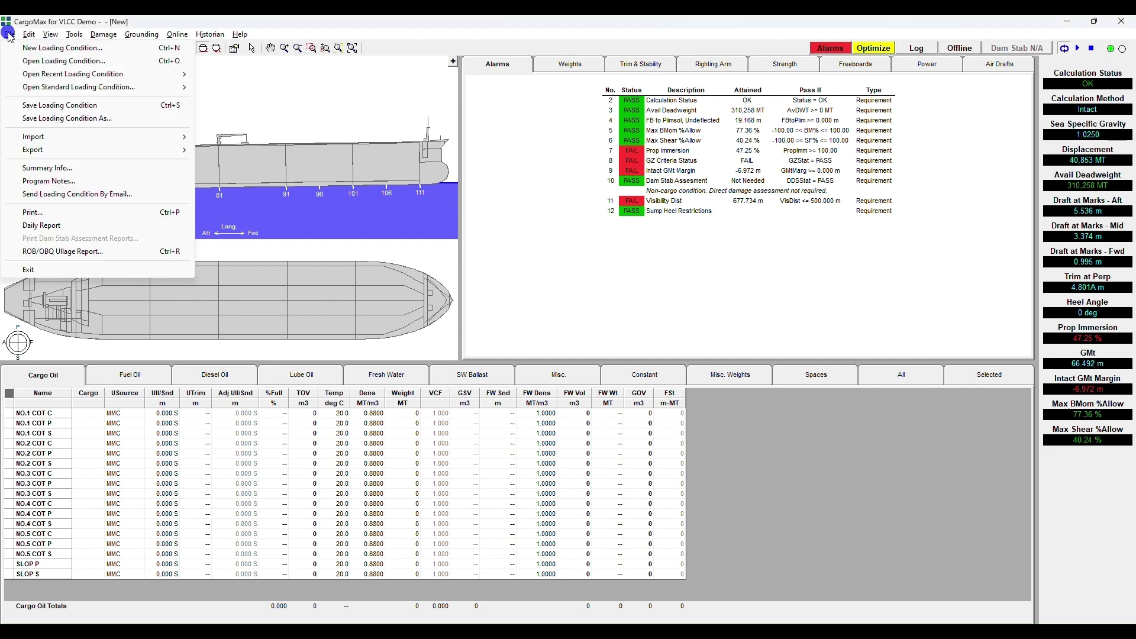
click(47, 51)
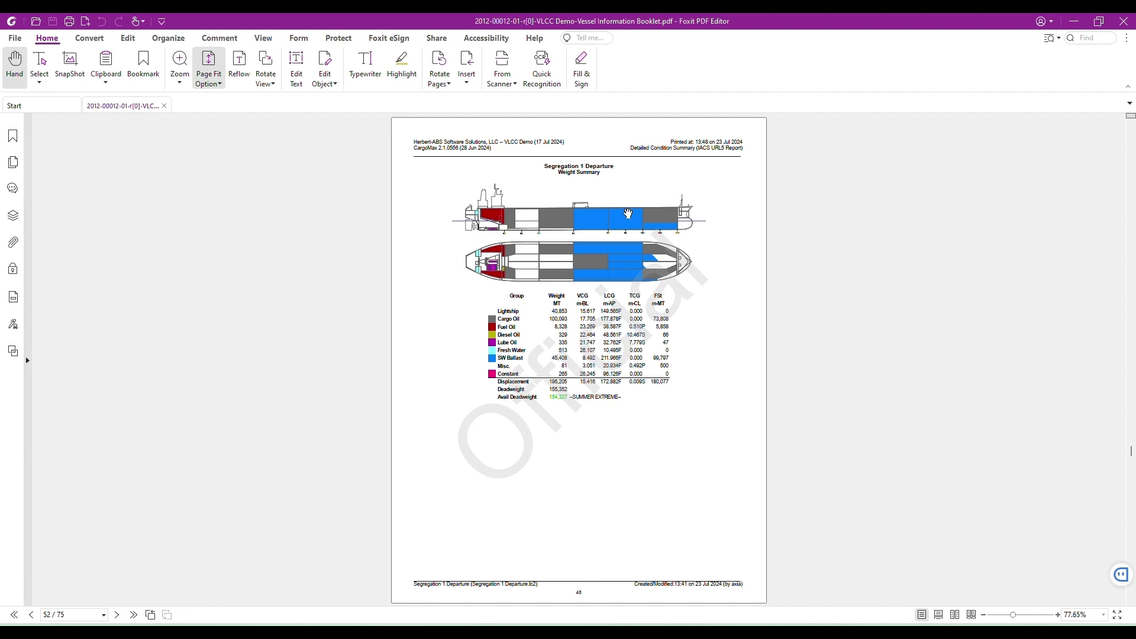
Examine the Segregation 1 Departure pages of the Vessel Information Booklet in Foxit PDF Editor, through to the Cargo Oil tank table.
scroll(628, 214, down, 2)
scroll(630, 219, down, 2)
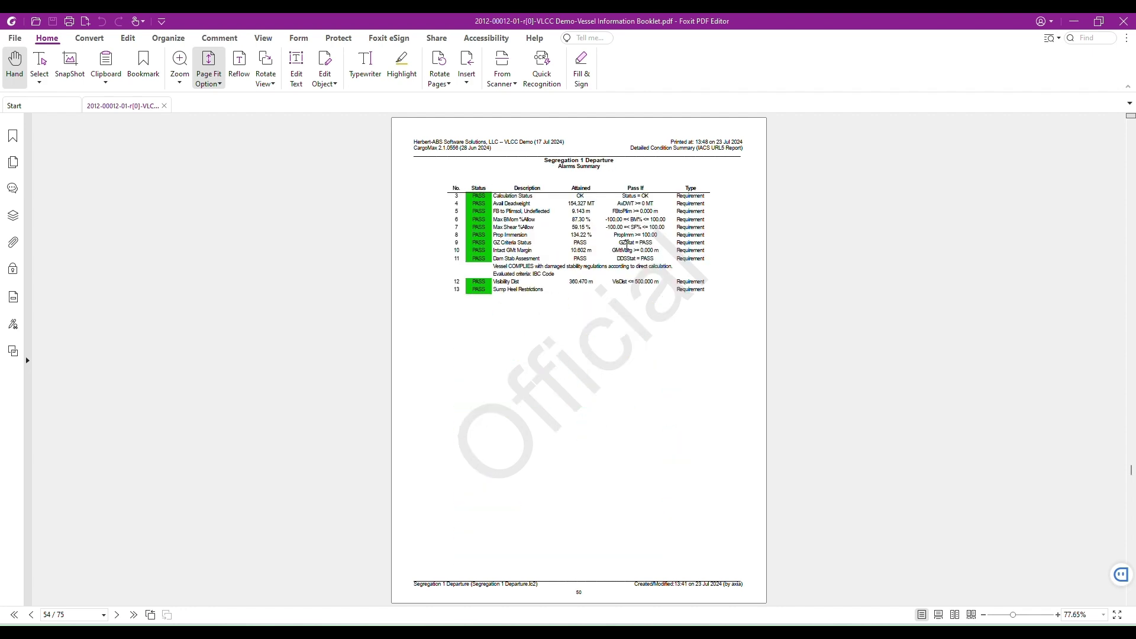
scroll(626, 244, down, 2)
scroll(627, 244, down, 2)
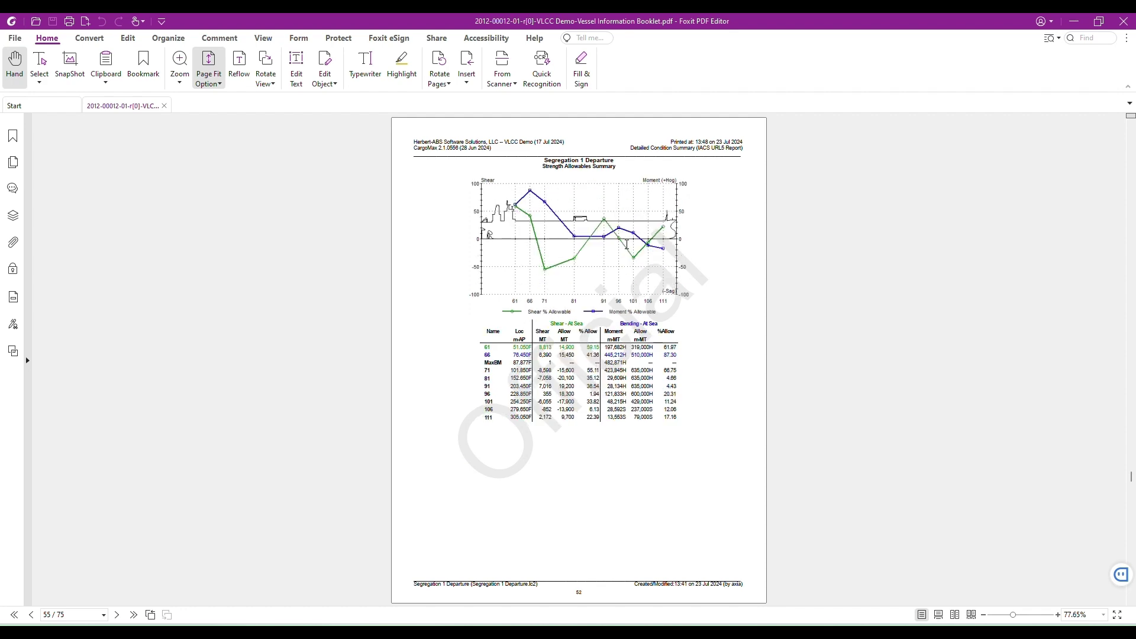
scroll(627, 244, down, 2)
scroll(627, 245, down, 6)
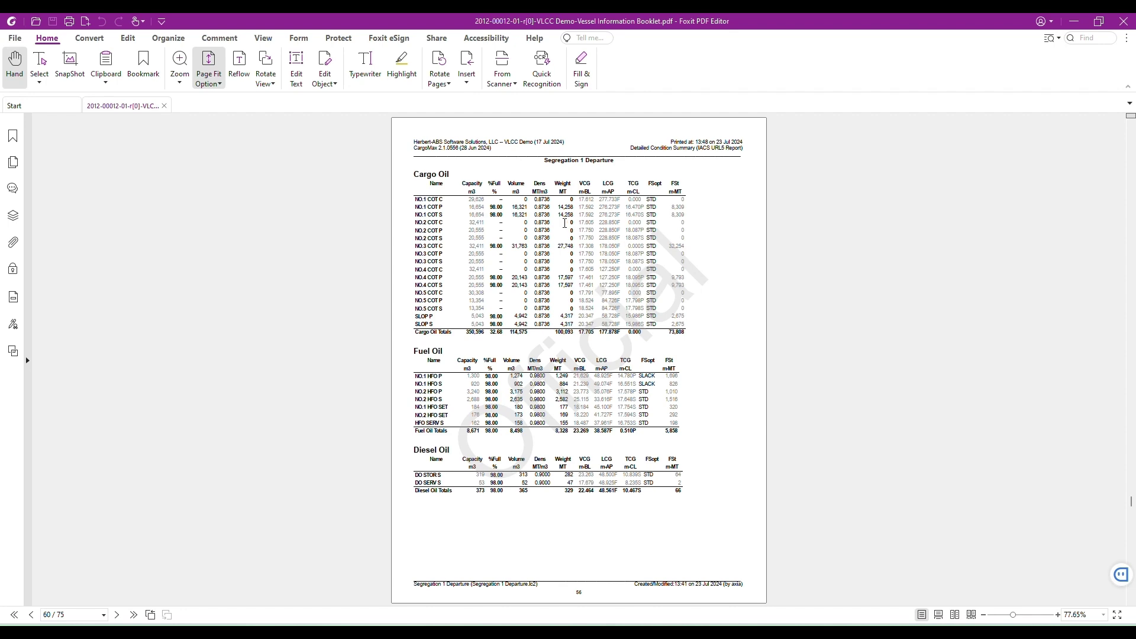
scroll(519, 218, up, 4)
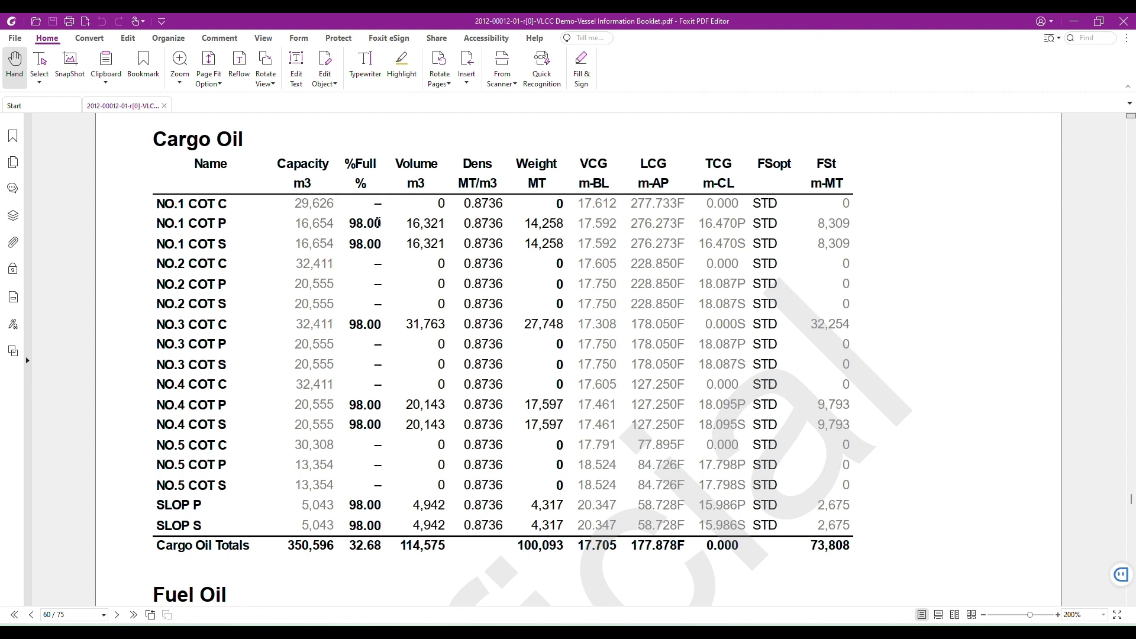
click(371, 213)
Consult the booklet's Fuel Oil table, and fill all fuel oil tanks to 98% in CargoMax.
scroll(887, 252, down, 3)
scroll(888, 252, down, 5)
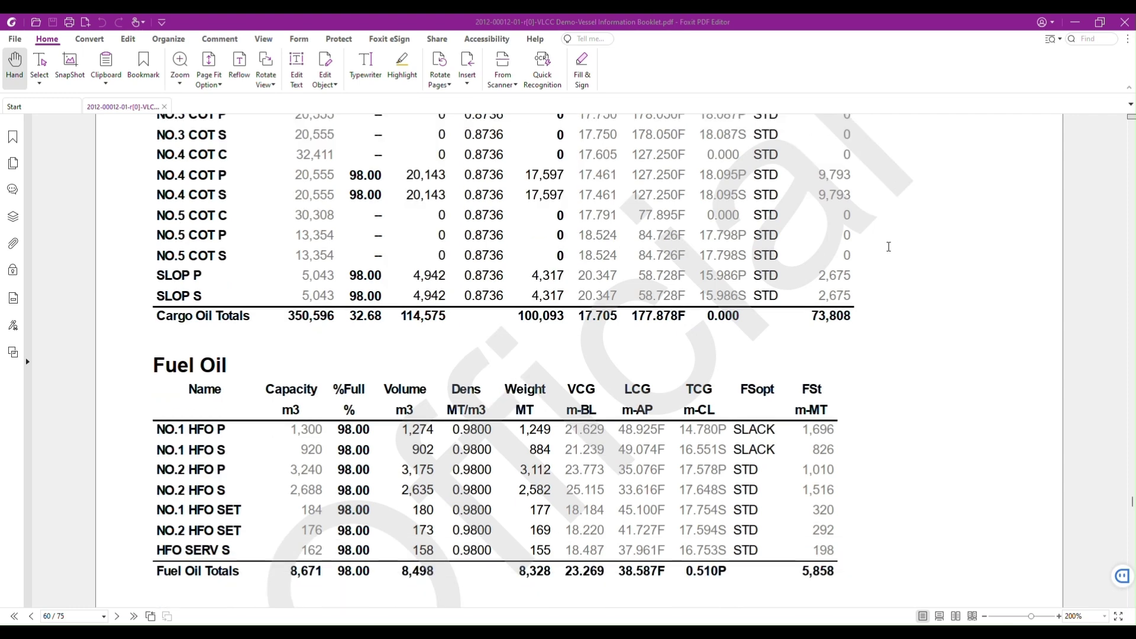
scroll(889, 247, down, 1)
scroll(888, 247, down, 1)
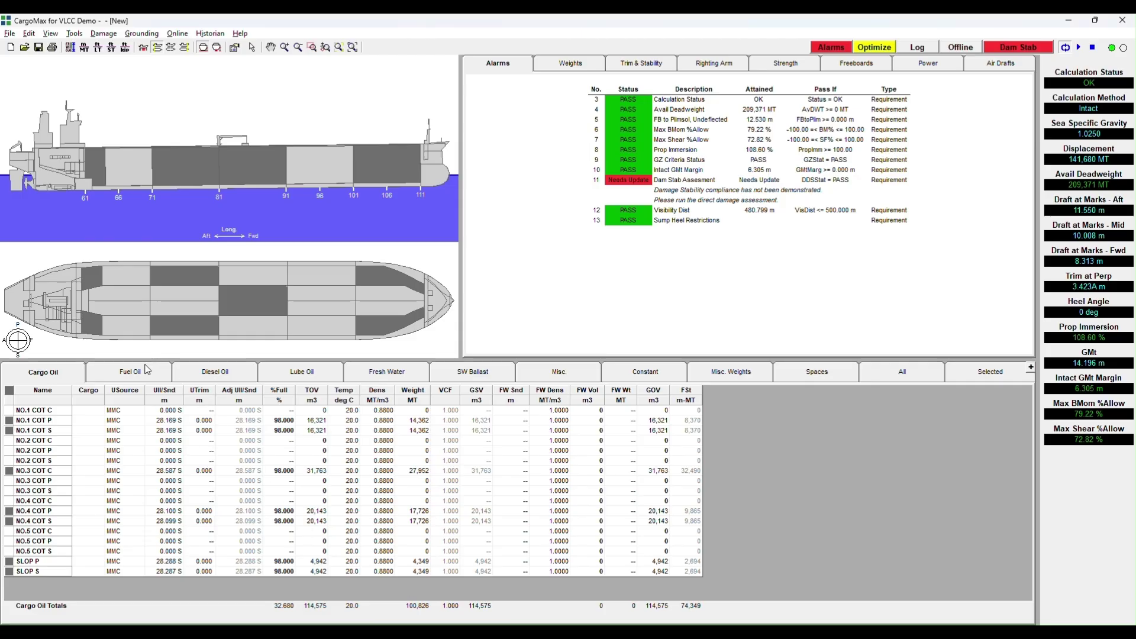
click(144, 372)
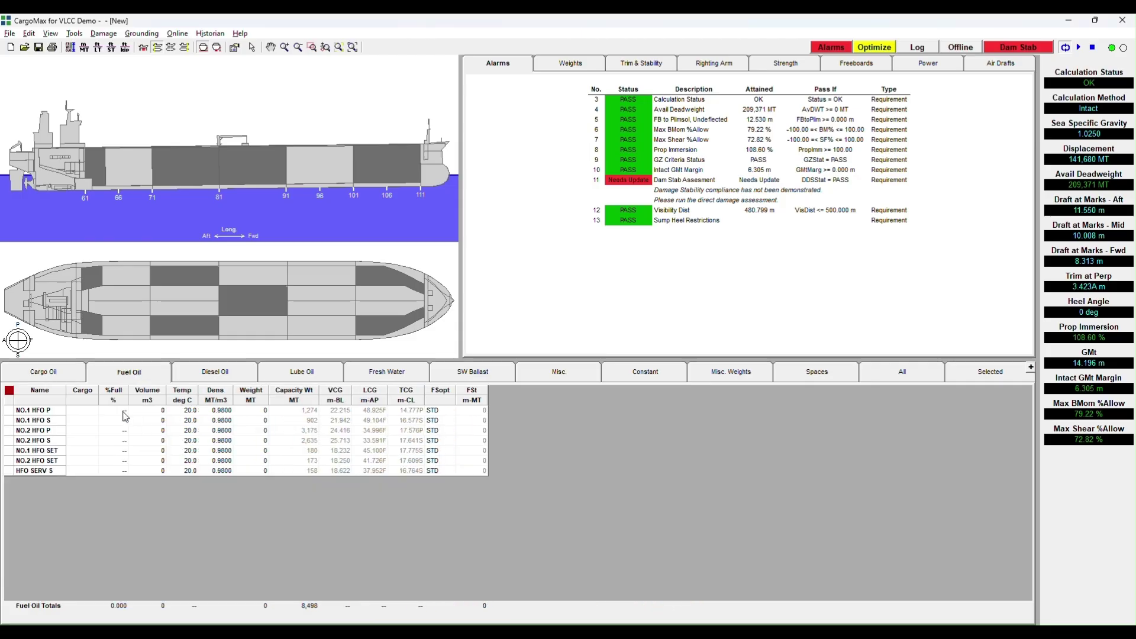
click(114, 391)
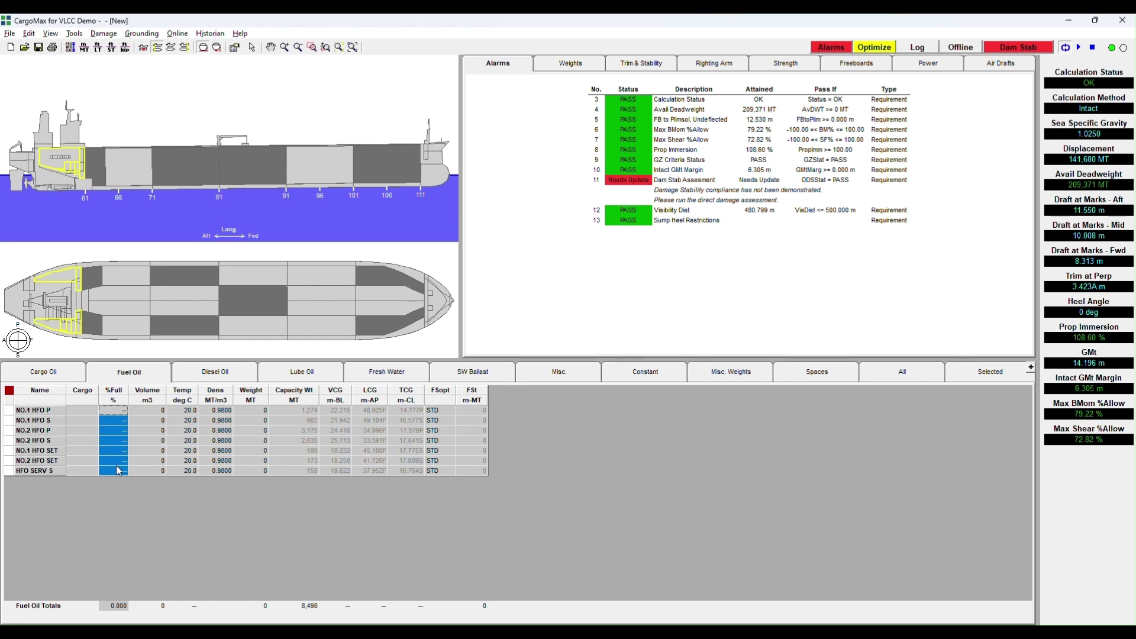
text(98)
key(Return)
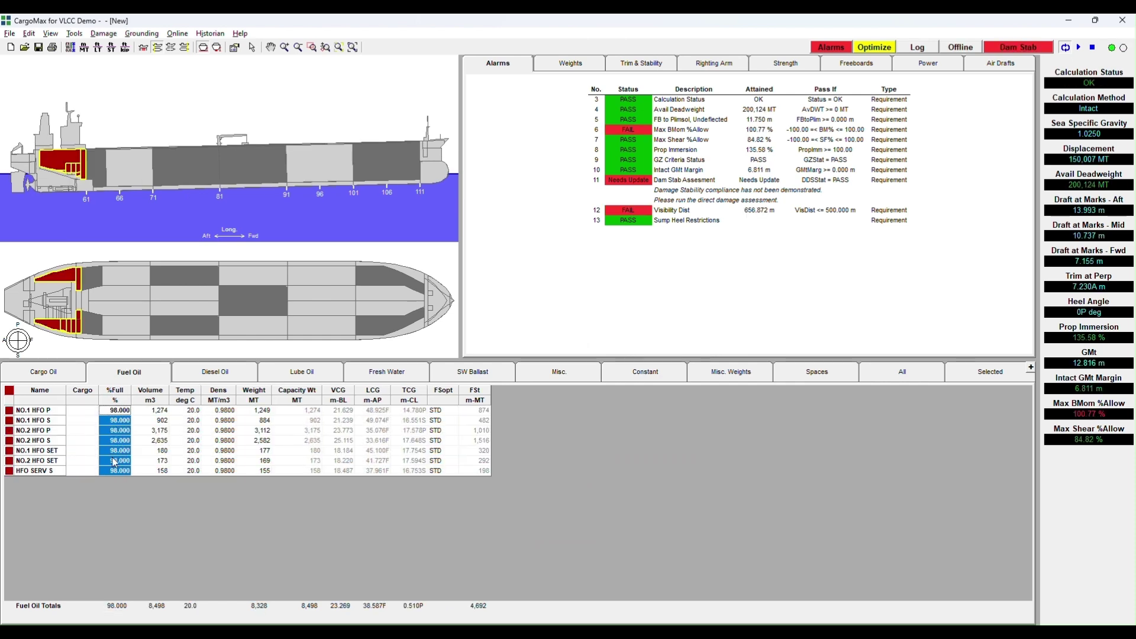
Check the fuel oil free surface options in the booklet, and set NO.1 HFO P and NO.1 HFO S to SLACK in CargoMax.
mouse_move(470, 619)
click(468, 582)
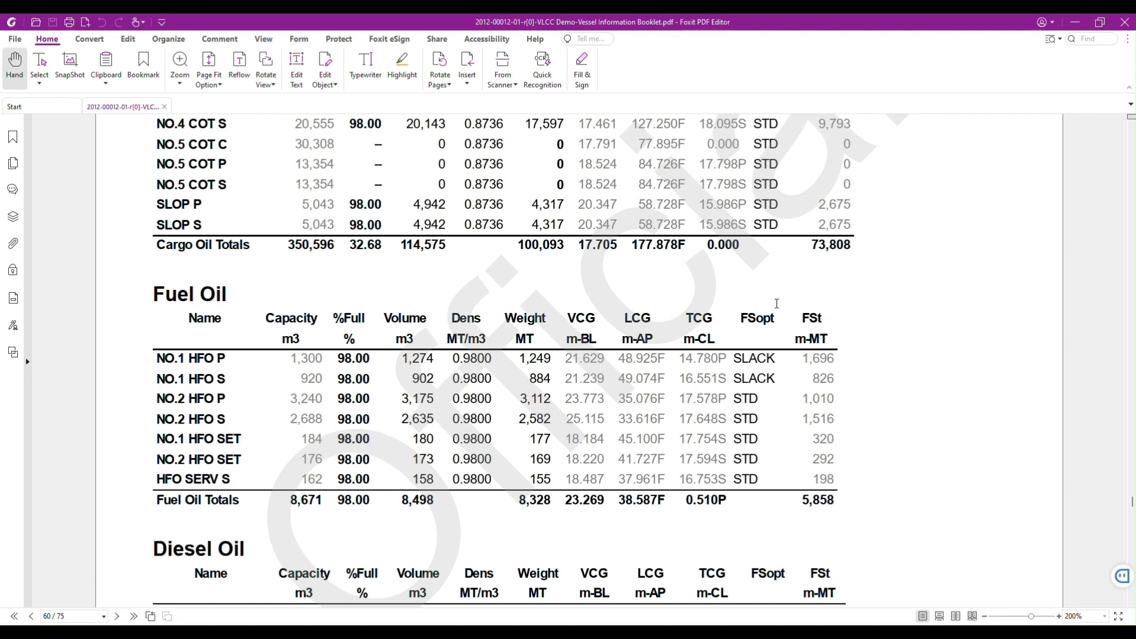
click(768, 299)
click(794, 365)
click(465, 629)
click(438, 411)
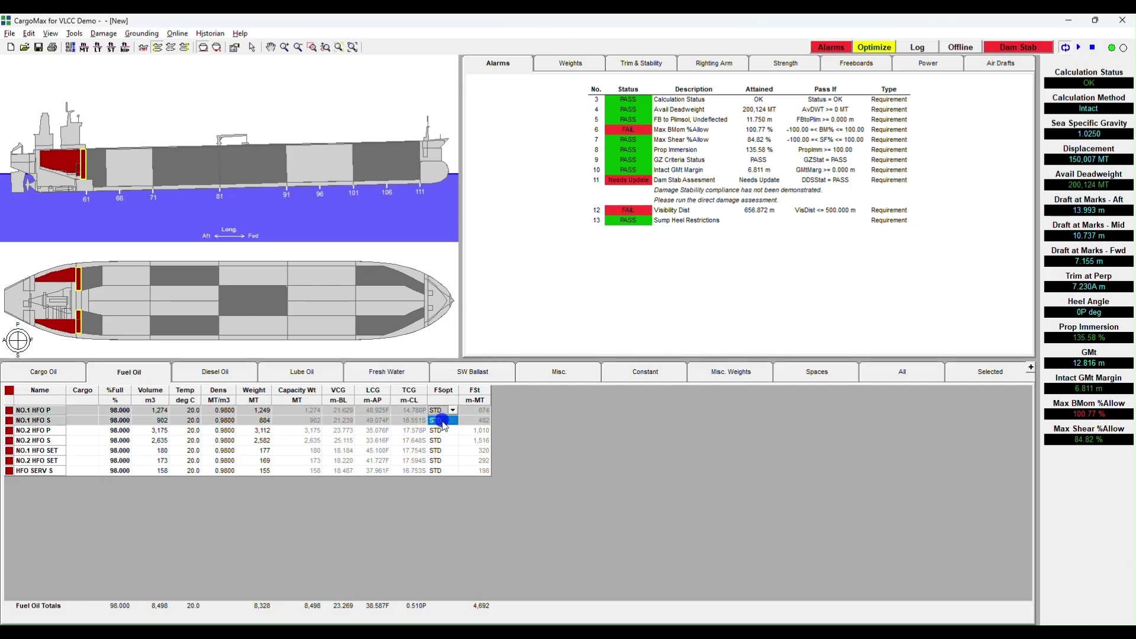
click(451, 411)
click(445, 446)
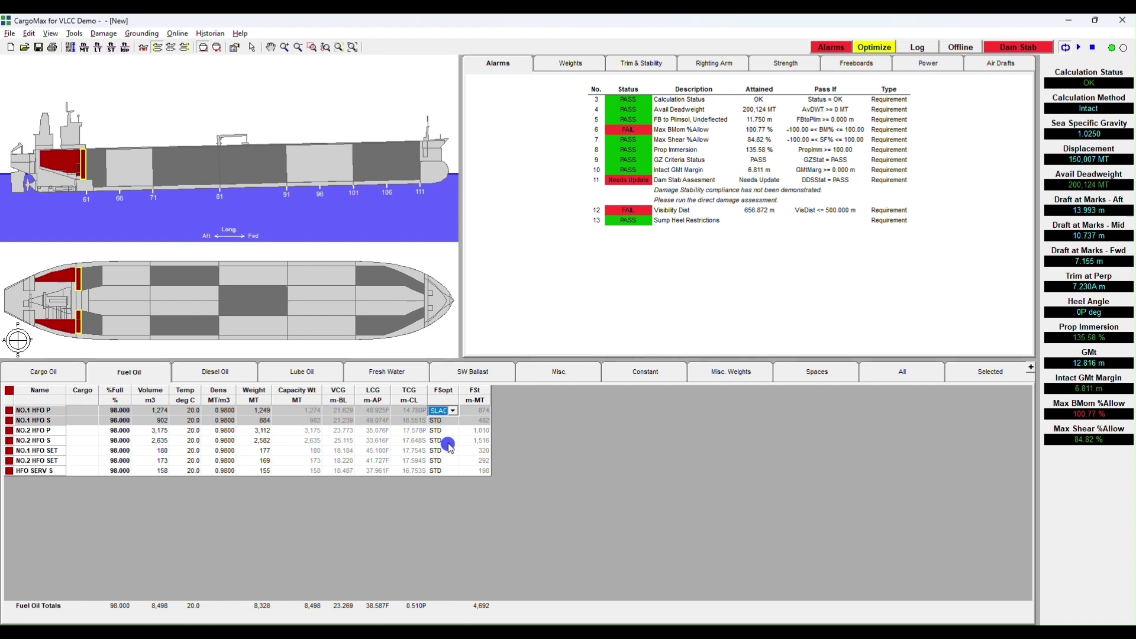
click(477, 434)
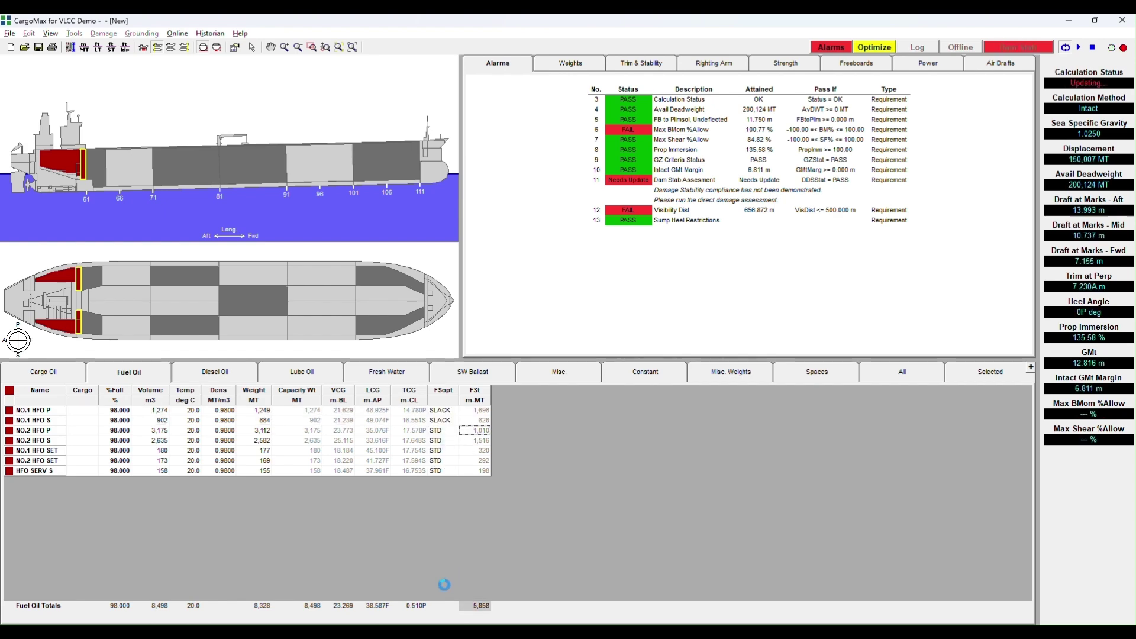
Consult the booklet's Diesel Oil, Lube Oil and Fresh Water tables, and fill both diesel oil tanks to 98% in CargoMax.
click(443, 629)
scroll(377, 335, down, 3)
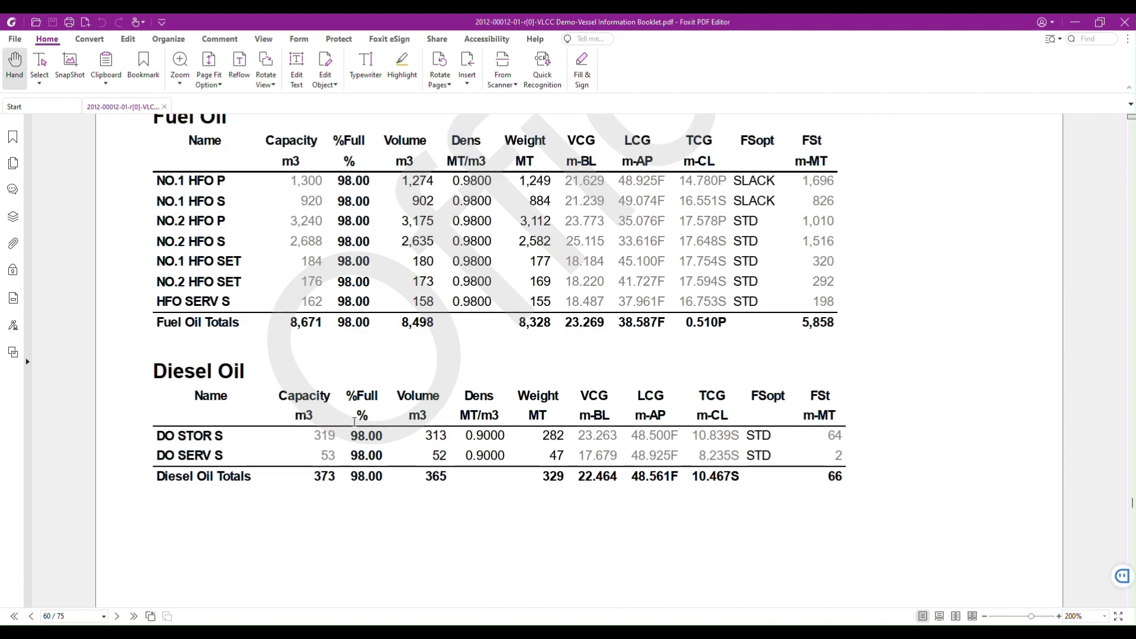
scroll(381, 450, down, 1)
scroll(381, 450, down, 2)
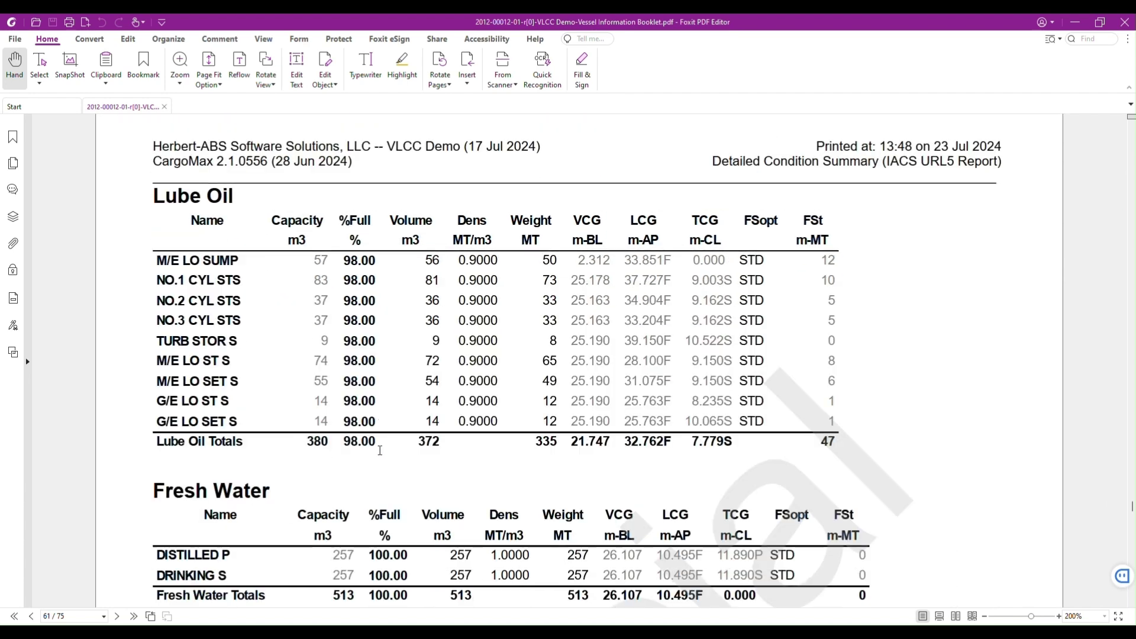
scroll(355, 415, down, 3)
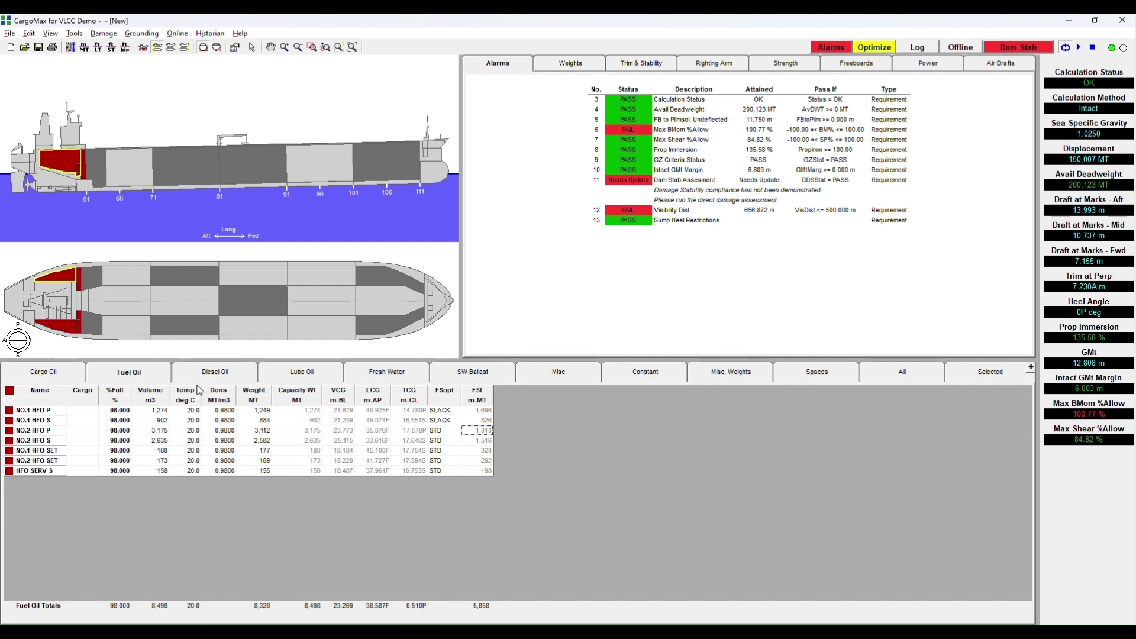
click(217, 370)
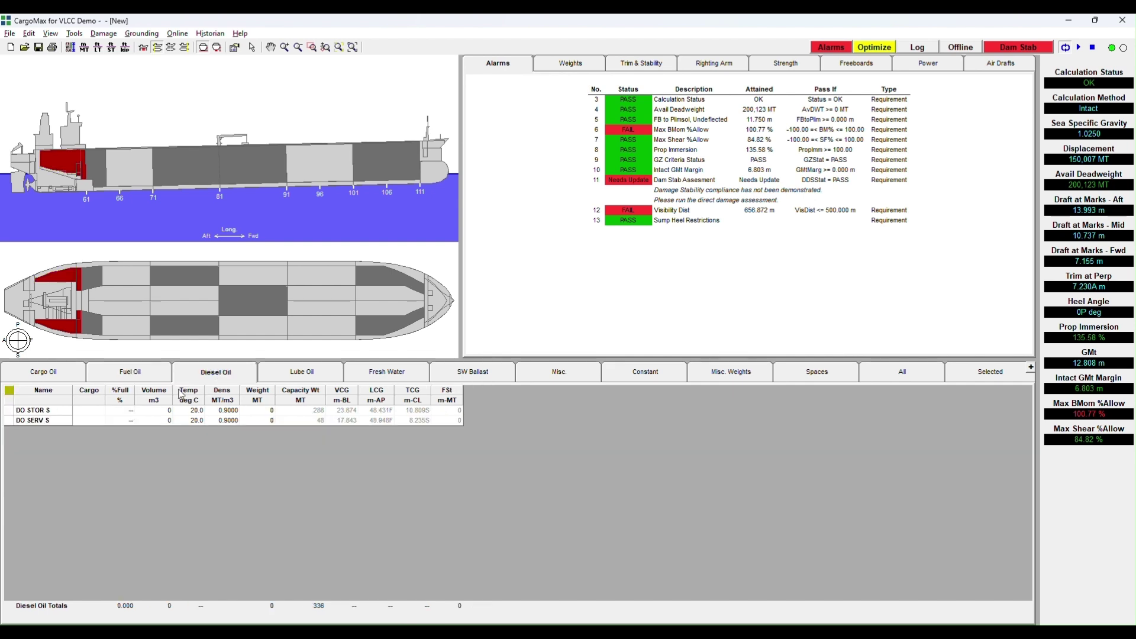
click(107, 396)
text(98)
key(Return)
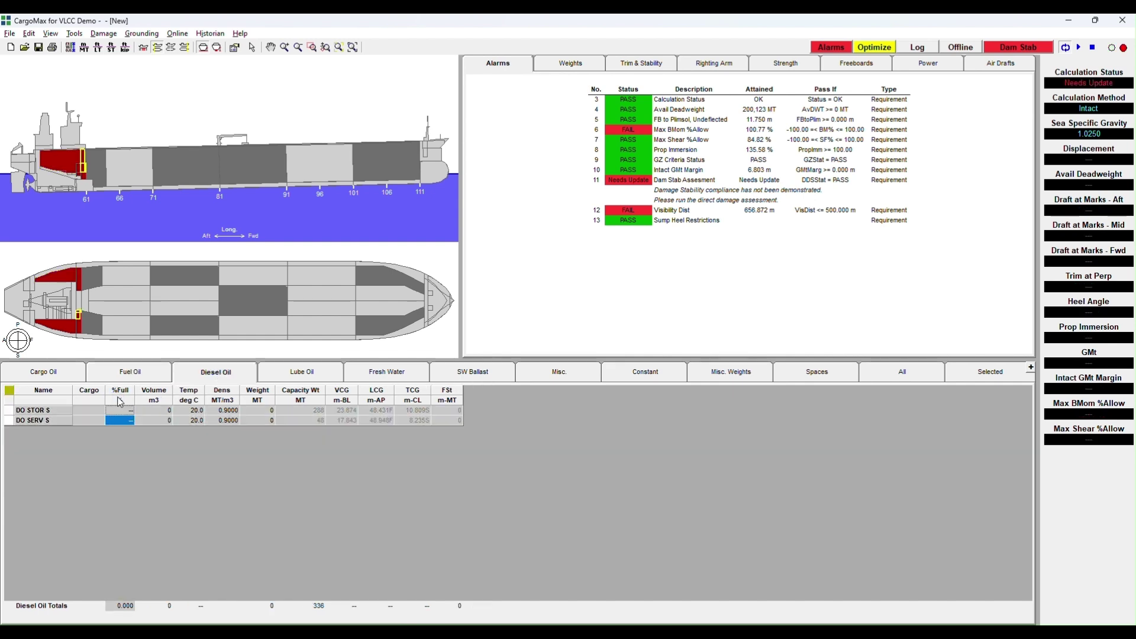
Fill all lube oil tanks to 98%.
click(300, 372)
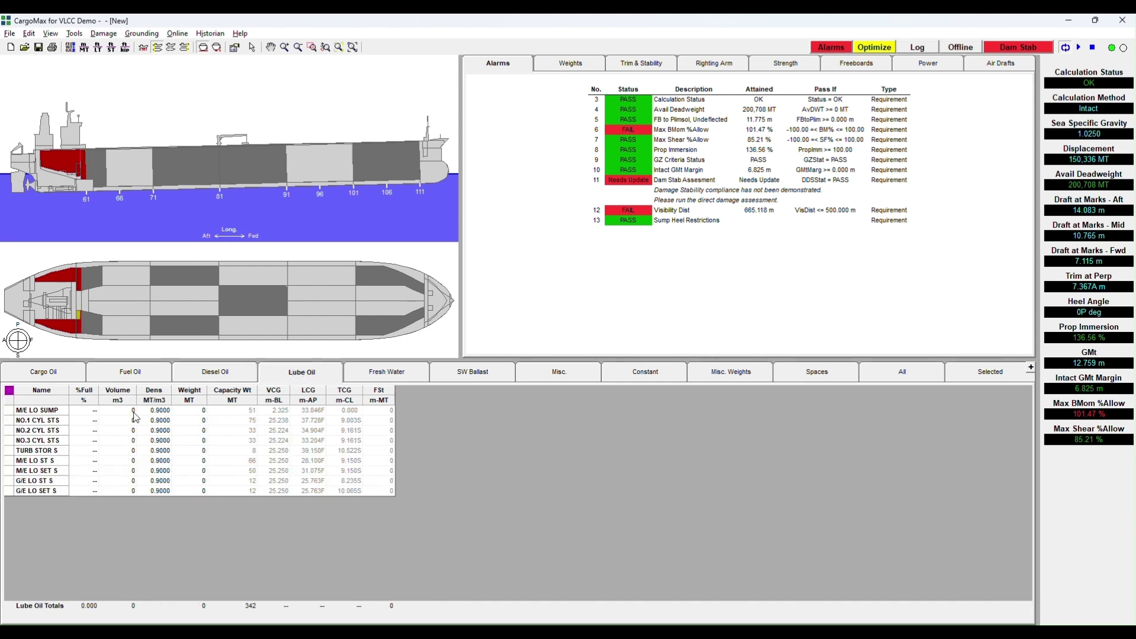
click(90, 400)
text(98)
key(Return)
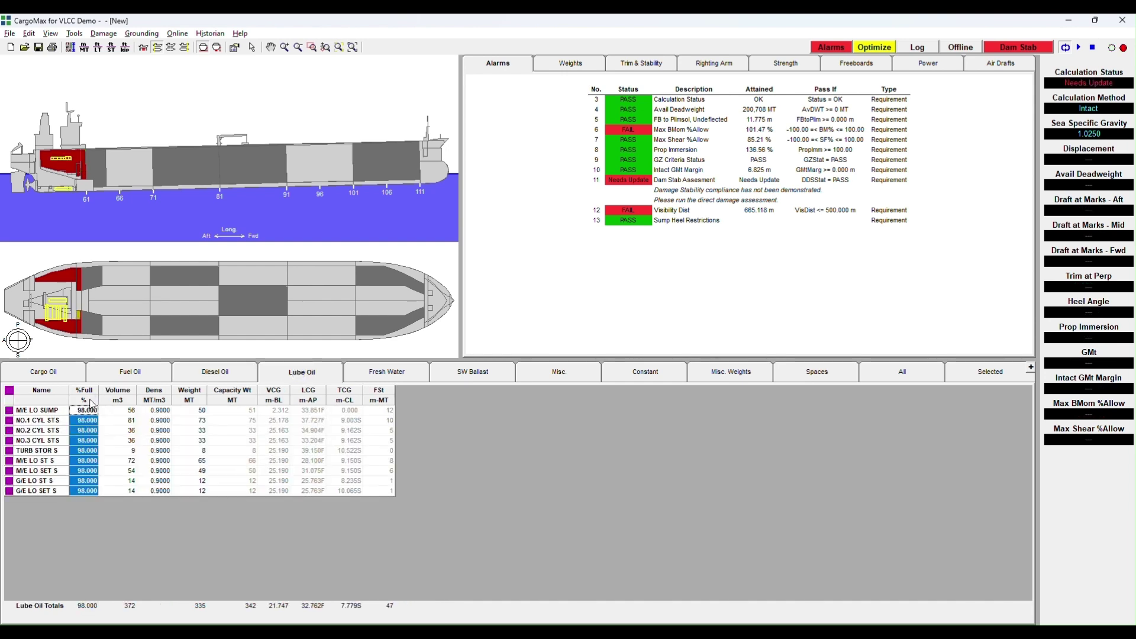
Fill the DISTILLED P and DRINKING S fresh water tanks to 100%.
click(382, 374)
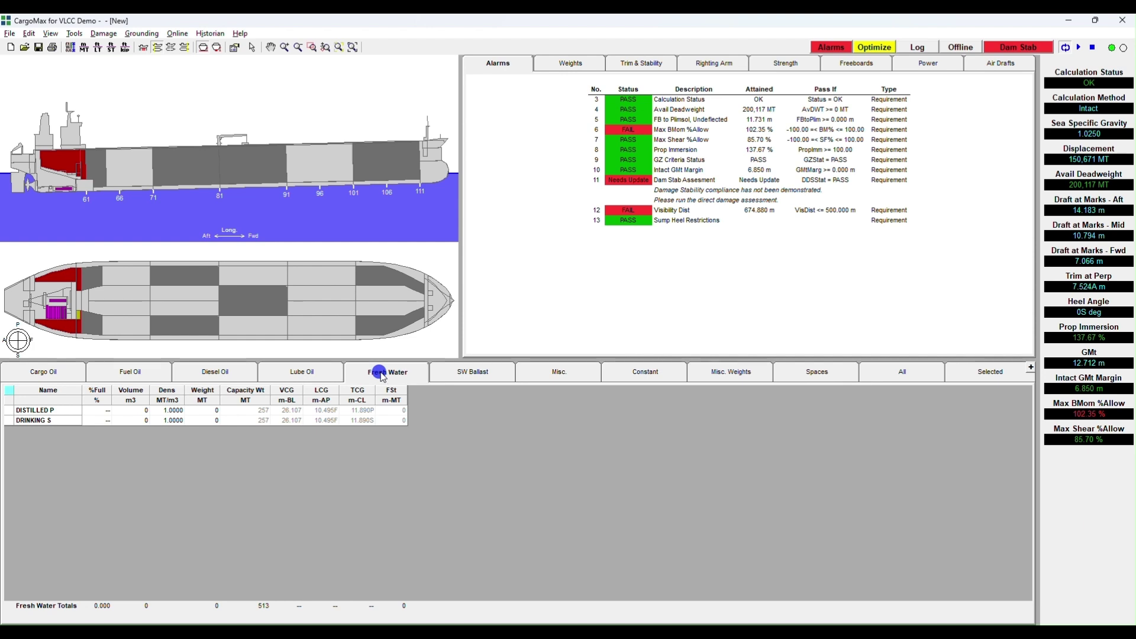
click(108, 402)
text(10)
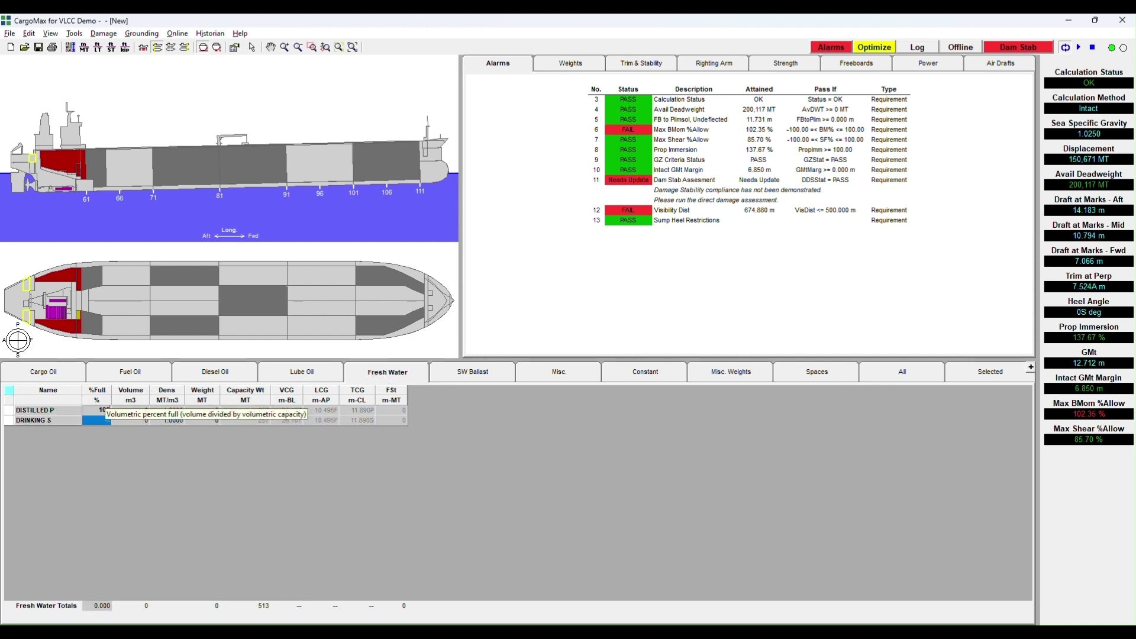
text(0)
key(Return)
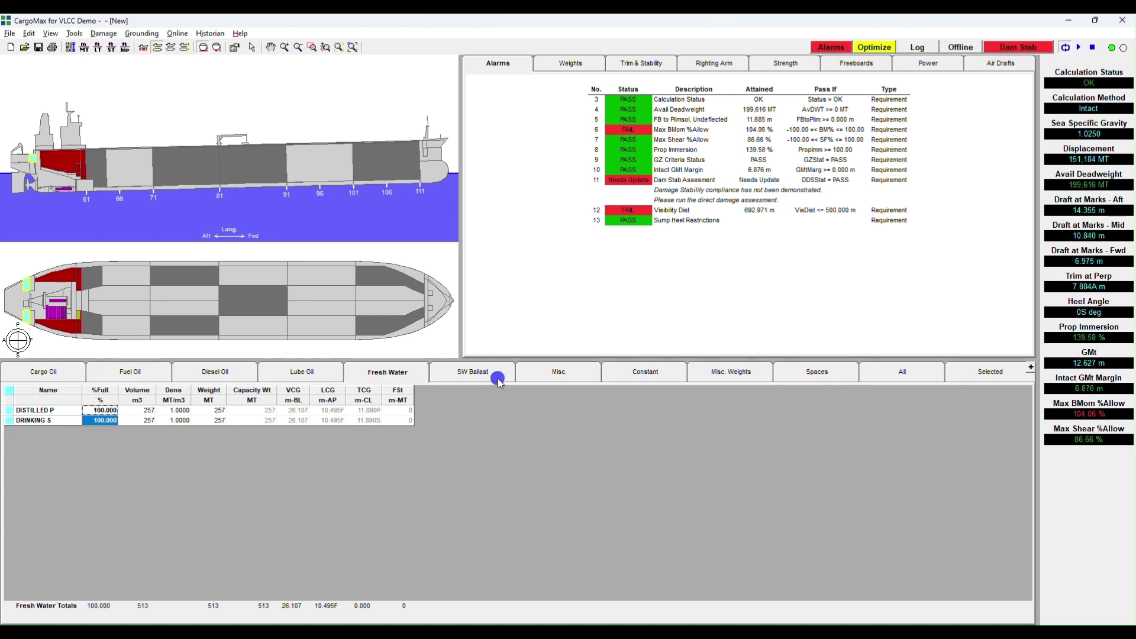
Consult the booklet's SW Ballast table, and fill ballast tanks NO.1 WBT P and NO.1 WBT S to 30% in CargoMax.
click(497, 378)
key(alt+Tab)
scroll(354, 382, down, 4)
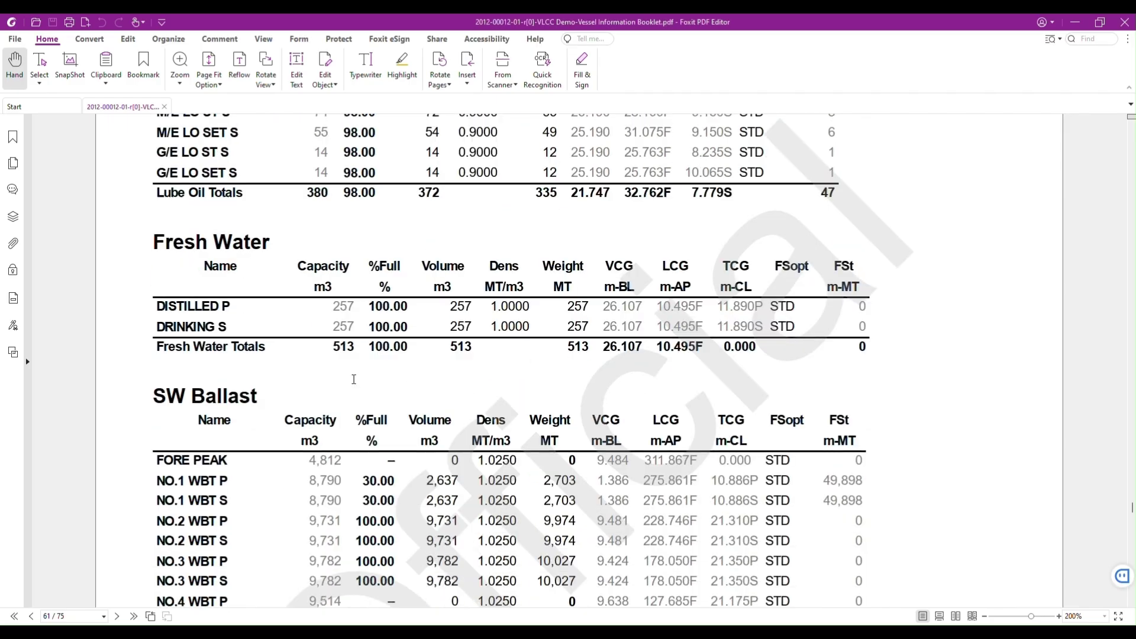
scroll(353, 380, down, 1)
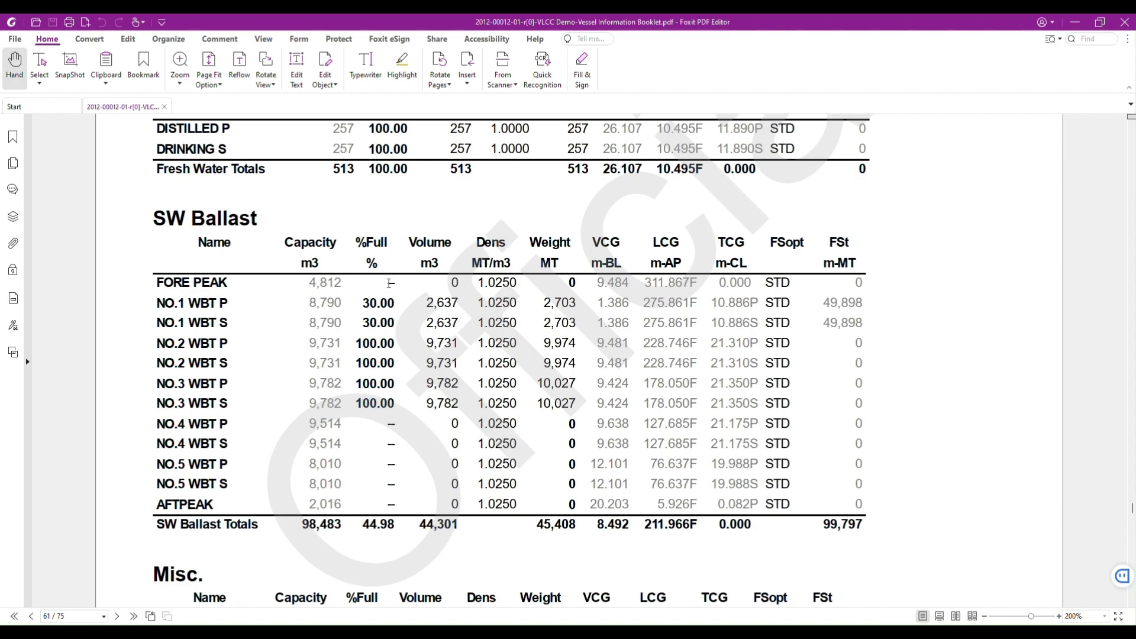
click(480, 631)
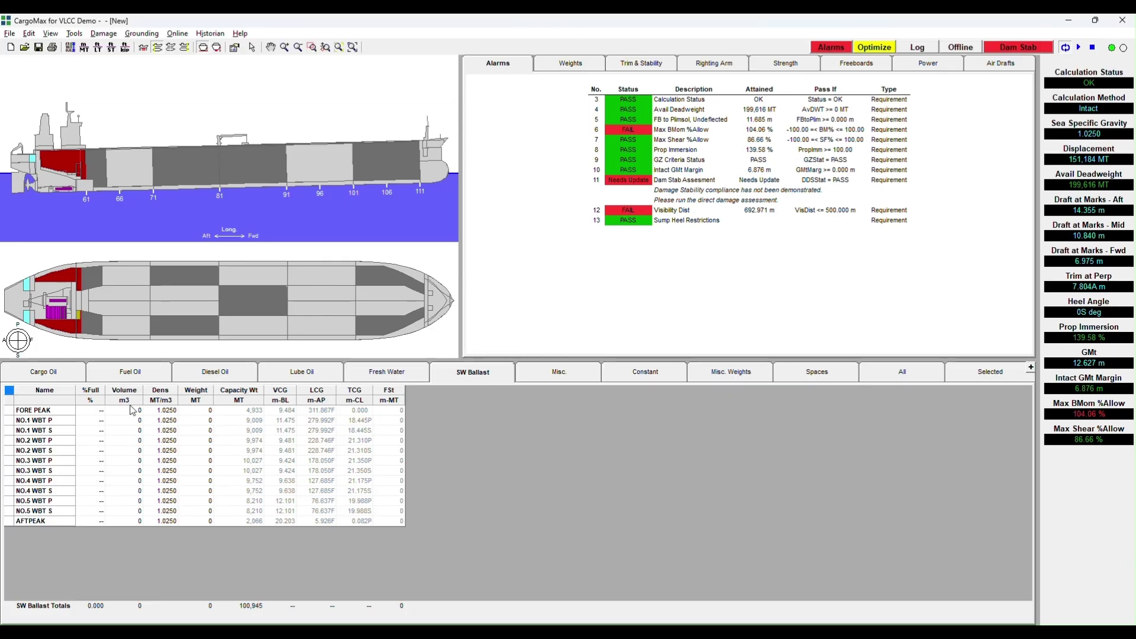
drag(97, 423, 100, 430)
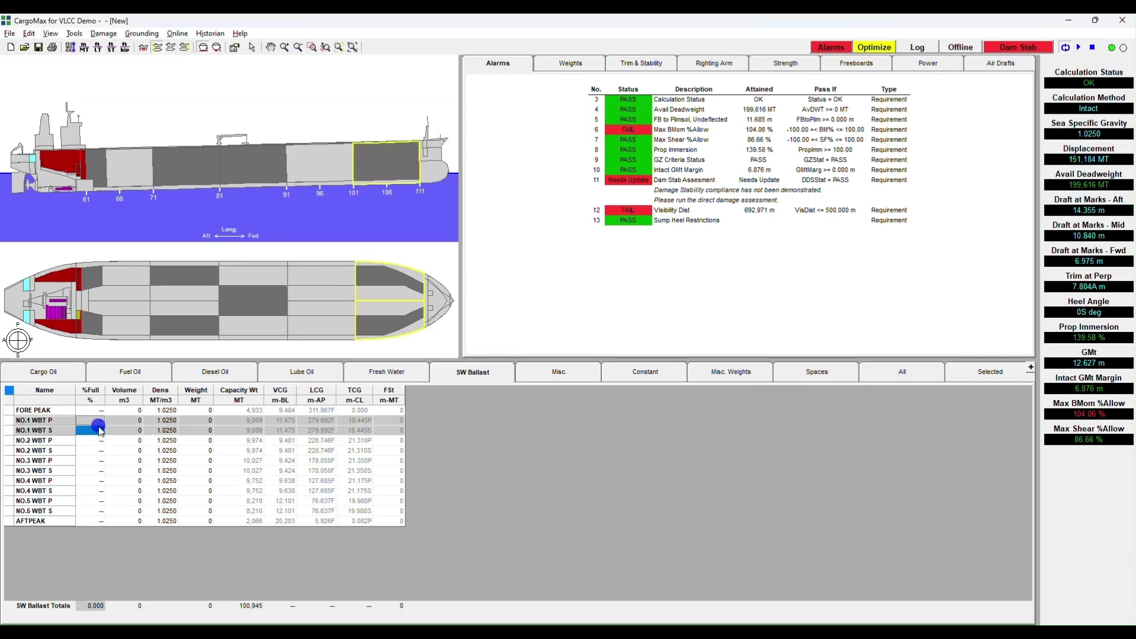
text(30)
key(Return)
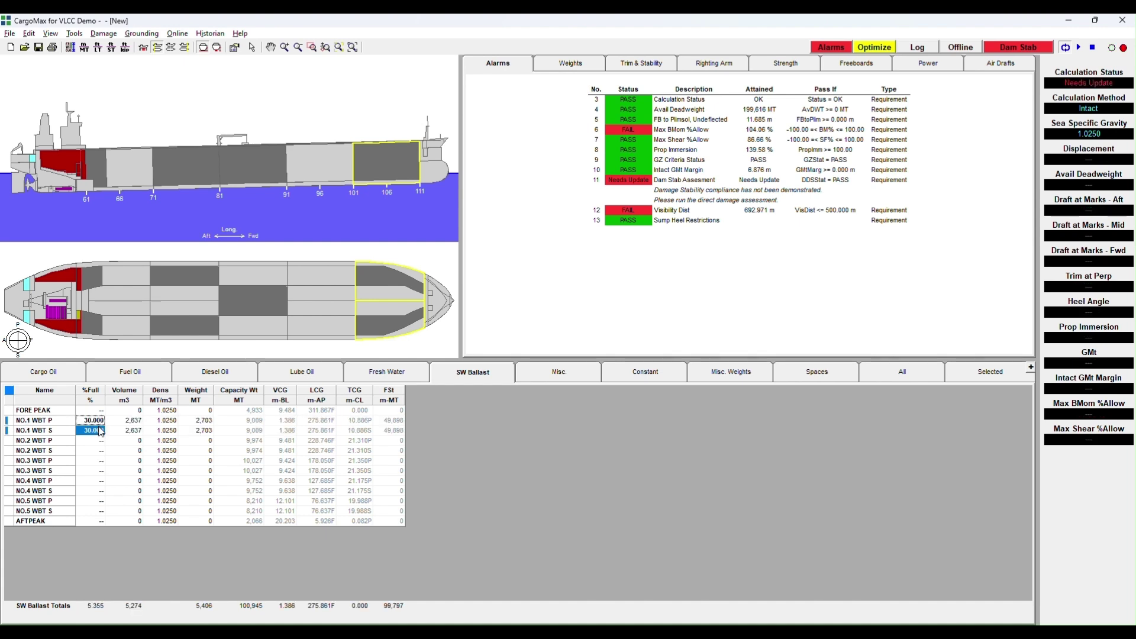
Fill the port and starboard ballast tanks NO.2 WBT and NO.3 WBT to 100%.
drag(95, 442, 96, 474)
text(100)
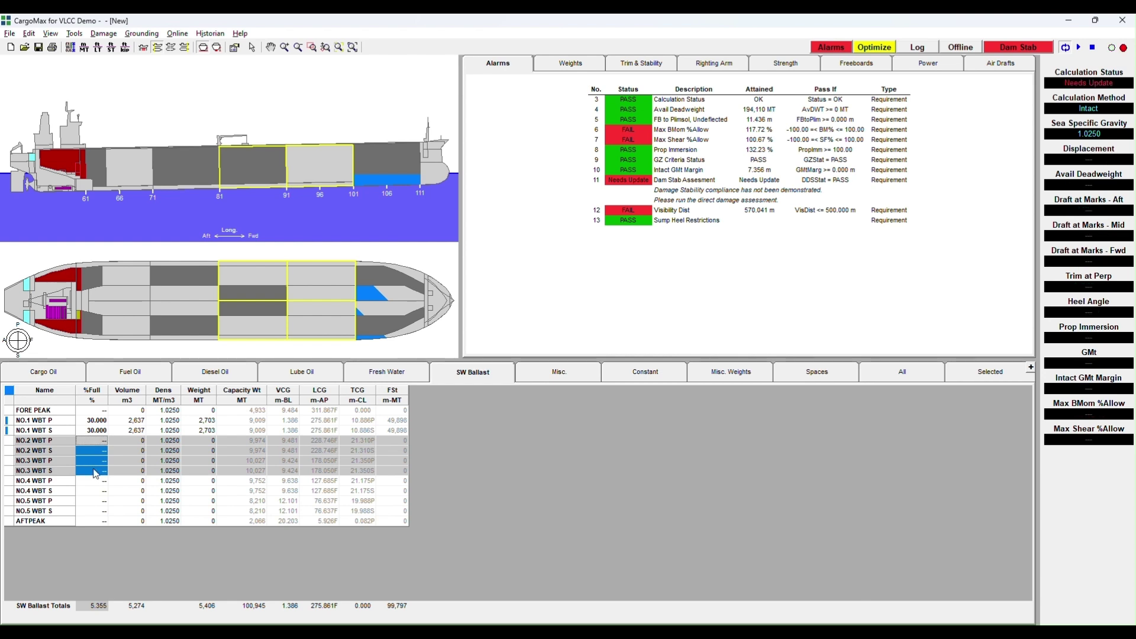
key(Return)
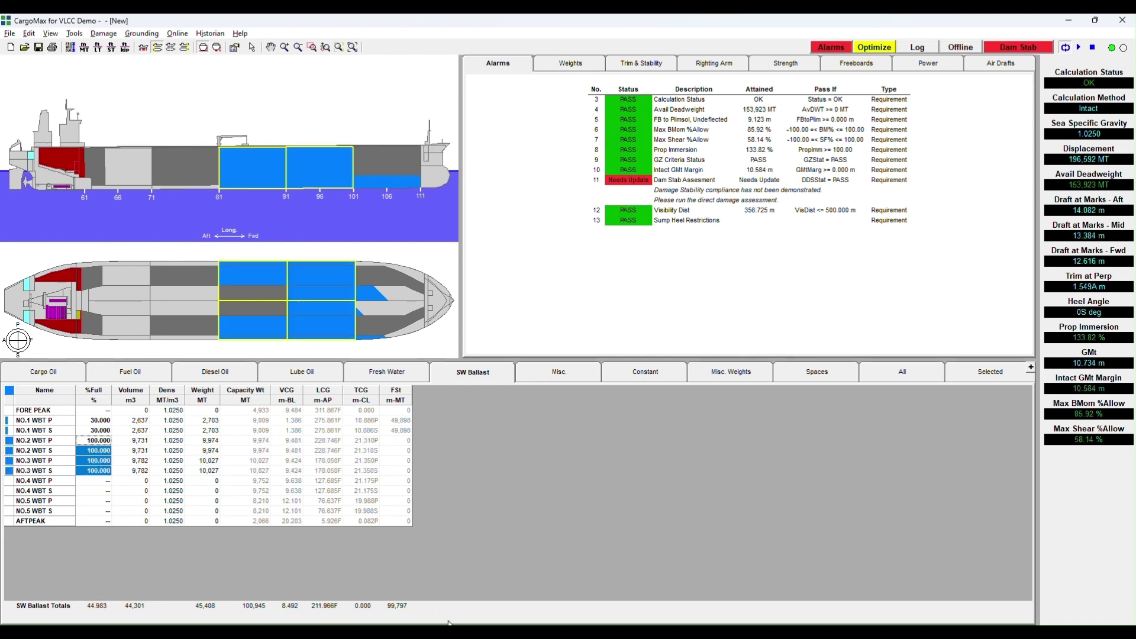
Consult the booklet's Misc. tank table, and fill all miscellaneous tanks to 10% in CargoMax.
click(557, 372)
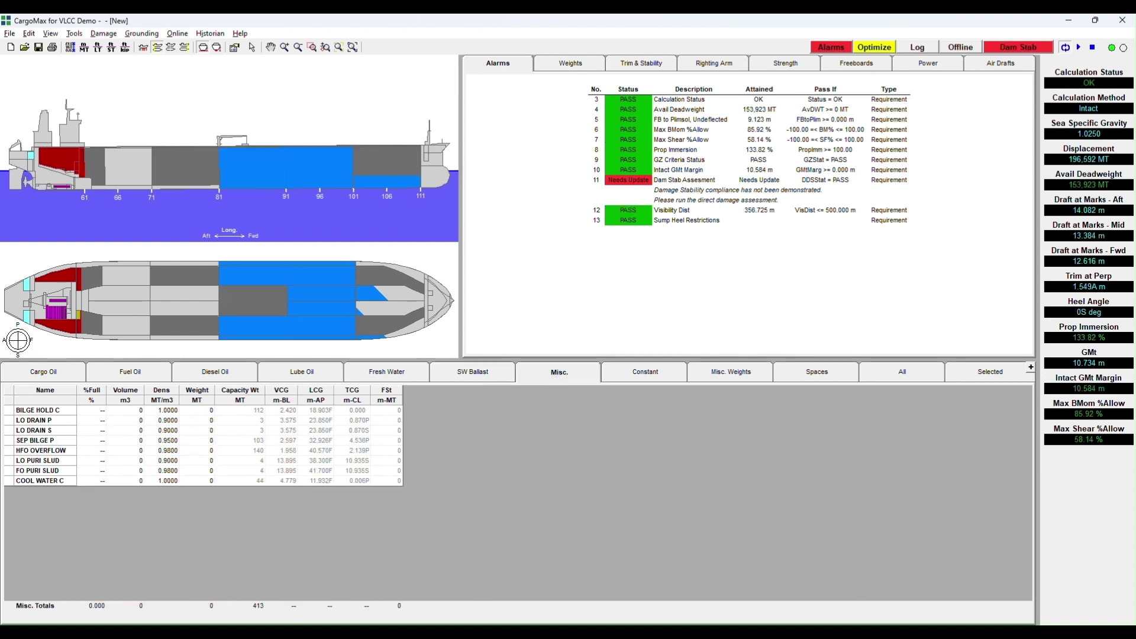
click(465, 636)
scroll(270, 391, down, 3)
scroll(268, 391, down, 2)
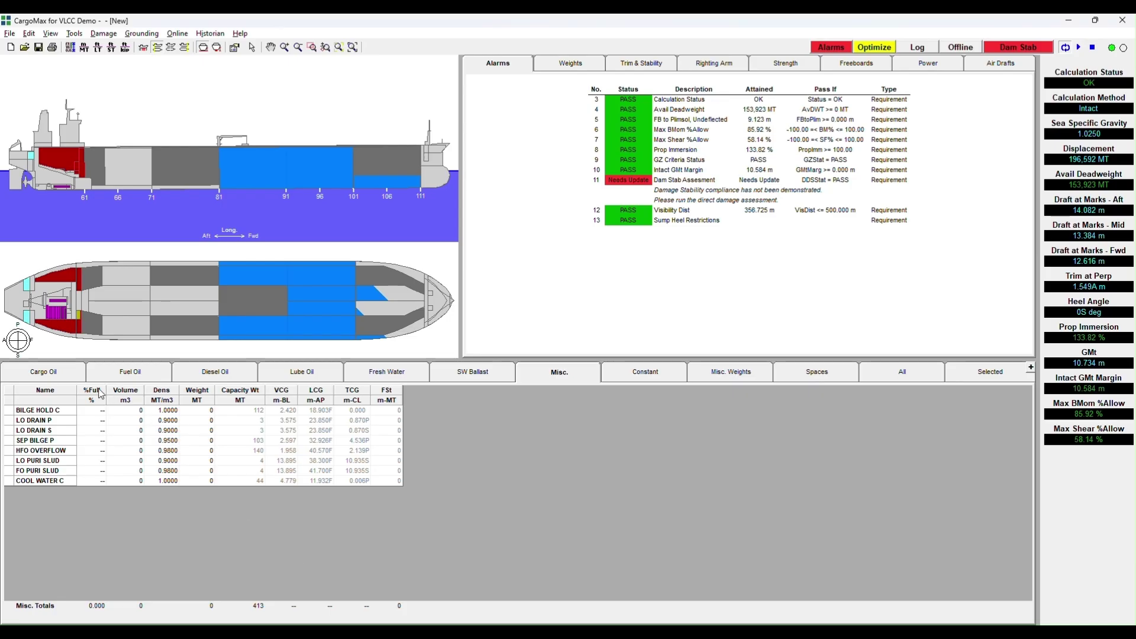
click(98, 396)
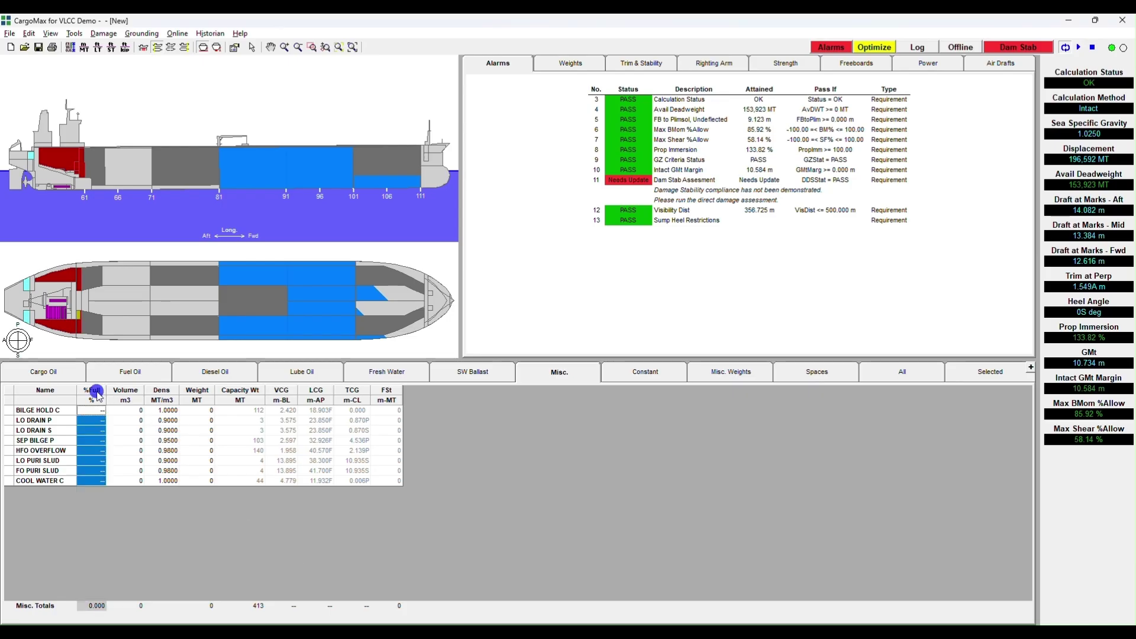
text(10)
key(Return)
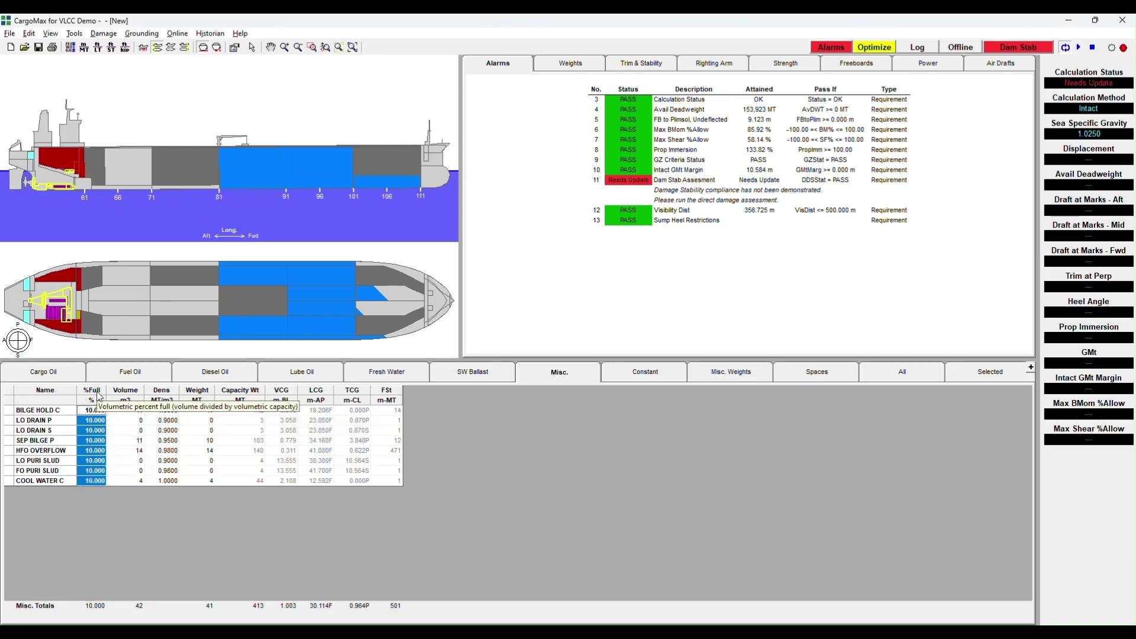
Fill the miscellaneous tank COOL WATER C to 100%.
click(92, 482)
text(100)
key(Return)
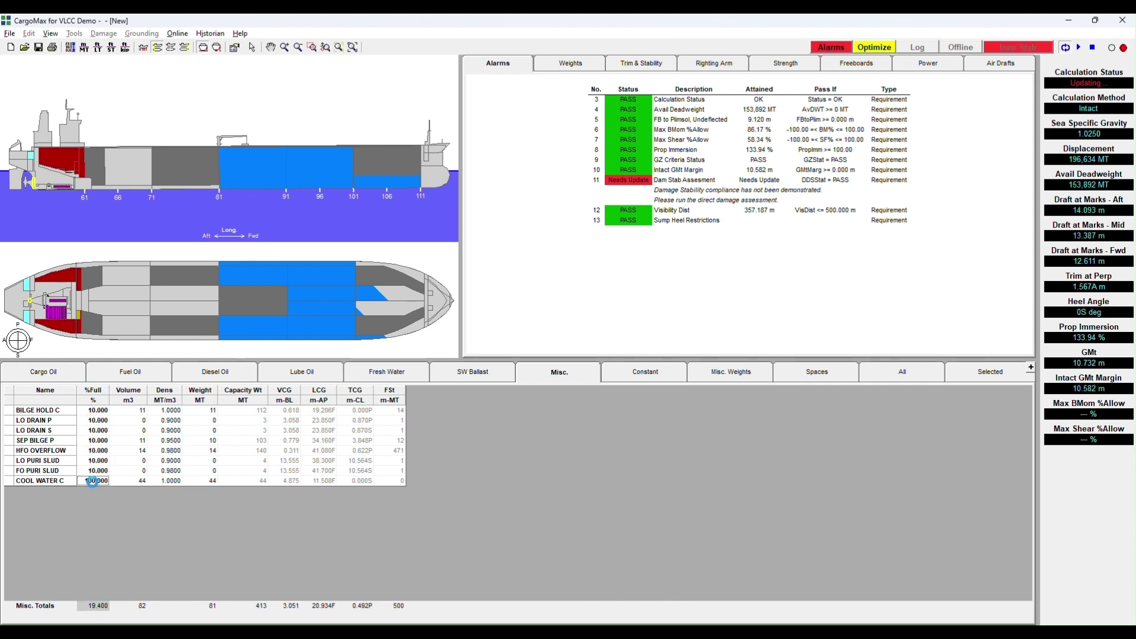
Consult the booklet's Constant table, and set the weights in CargoMax: STORE & PROV 15 MT, DWT CONSTANT 240 MT and CREW EFFECT 10 MT.
click(668, 373)
click(486, 631)
scroll(433, 415, down, 3)
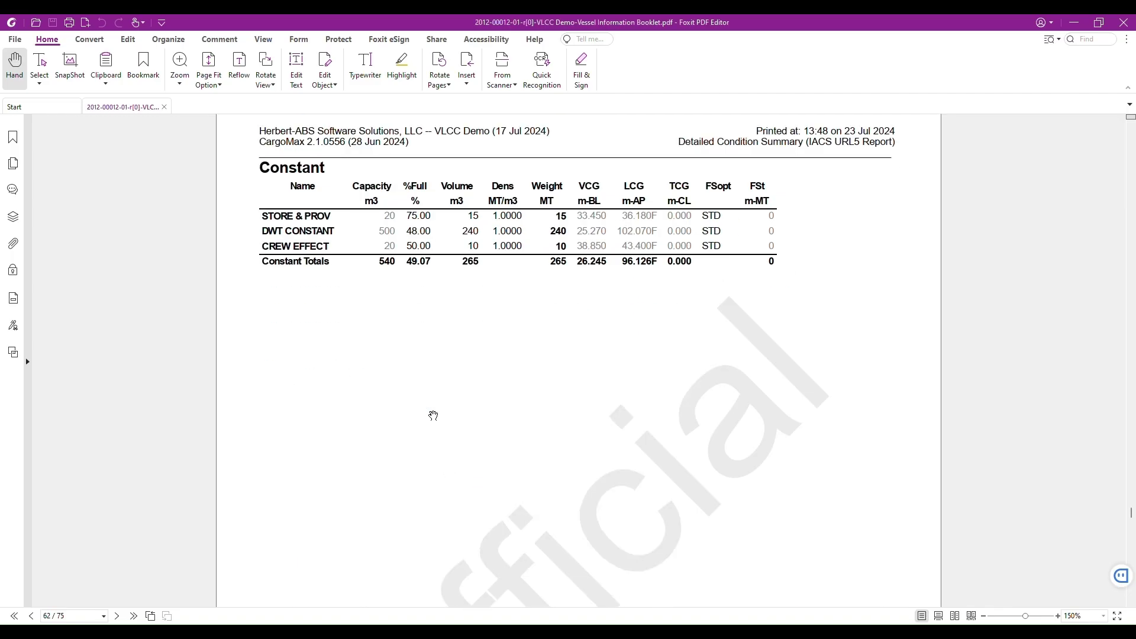
scroll(433, 416, up, 2)
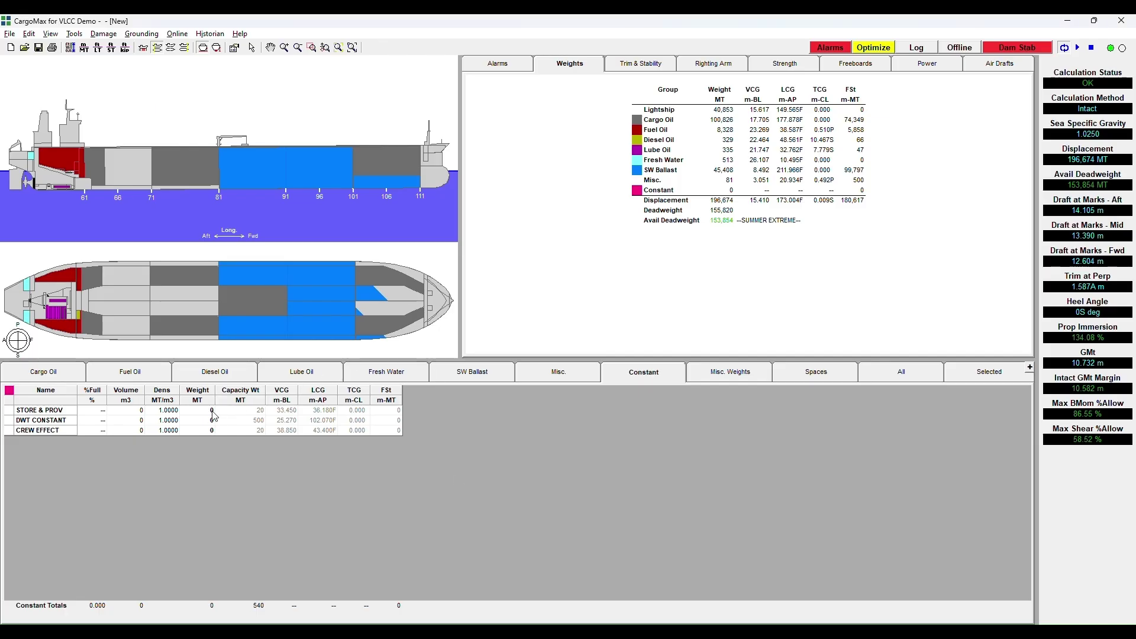
click(199, 410)
text(15)
key(Return)
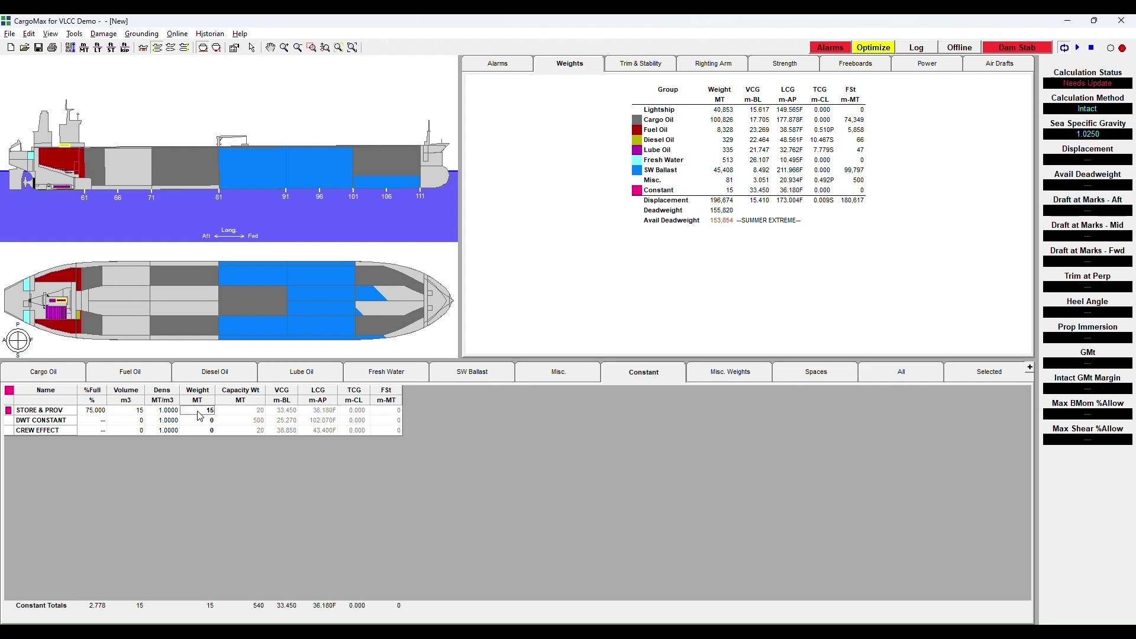
text(240)
key(Return)
text(10)
key(Return)
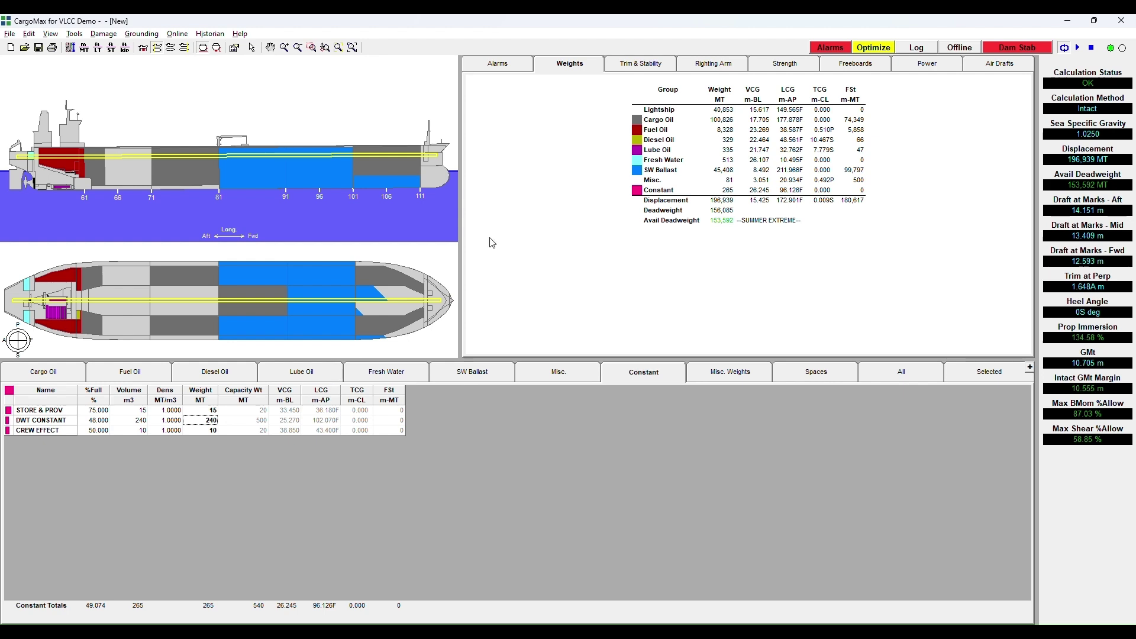
Check the group weights summary, including the displacement row's free surface moment.
click(586, 63)
click(863, 201)
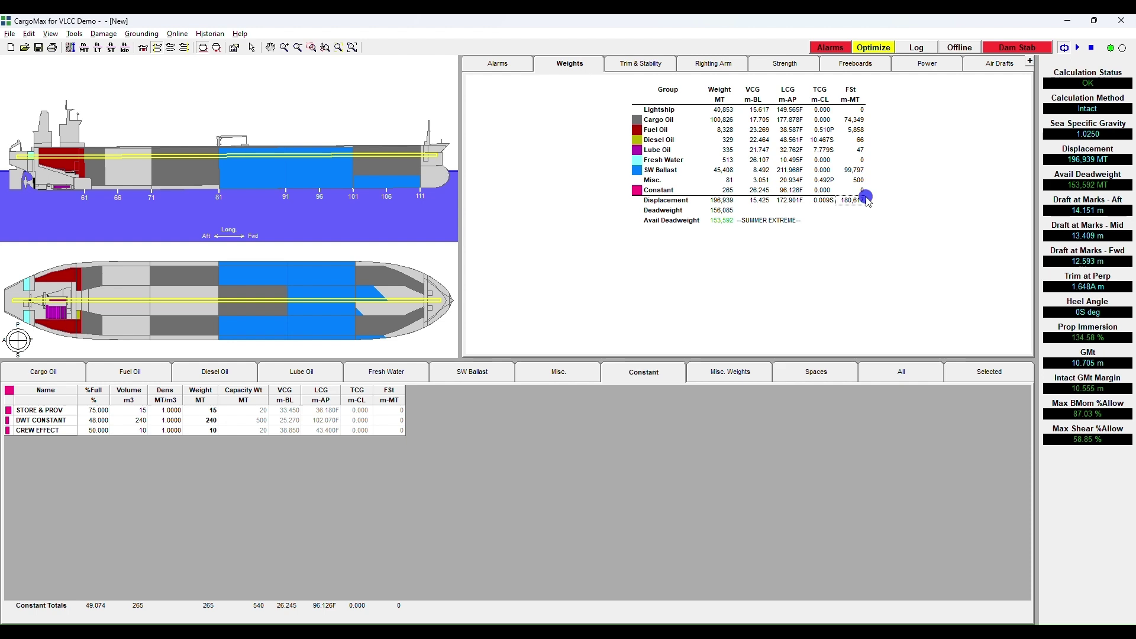